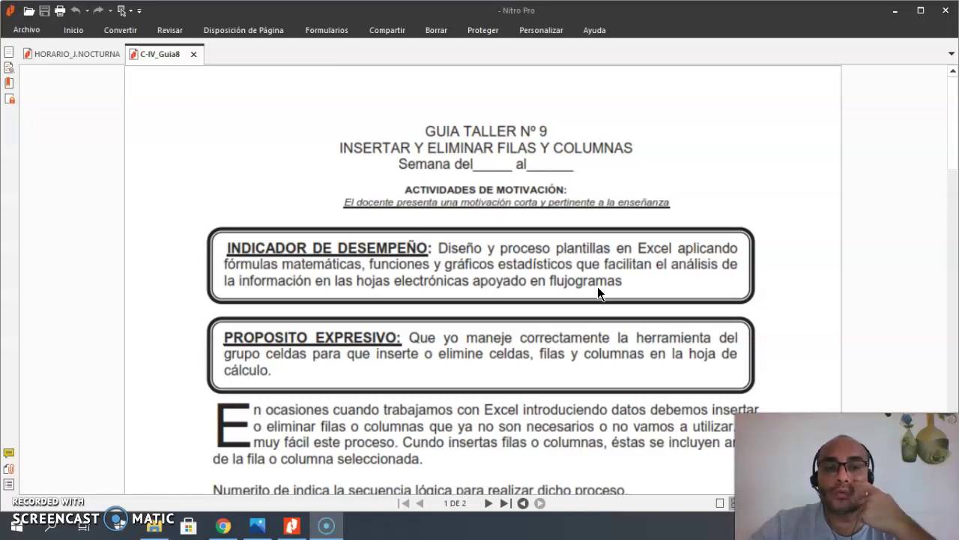
- Scroll the guide down to the flowcharts for inserting cells and inserting columns
scroll(574, 413, "down", 3)
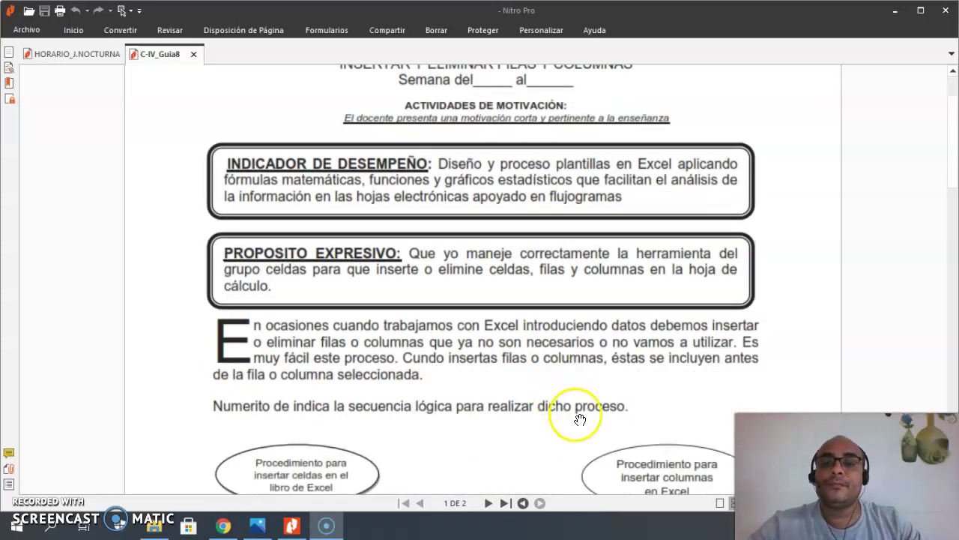
scroll(579, 420, "down", 1)
scroll(546, 420, "down", 2)
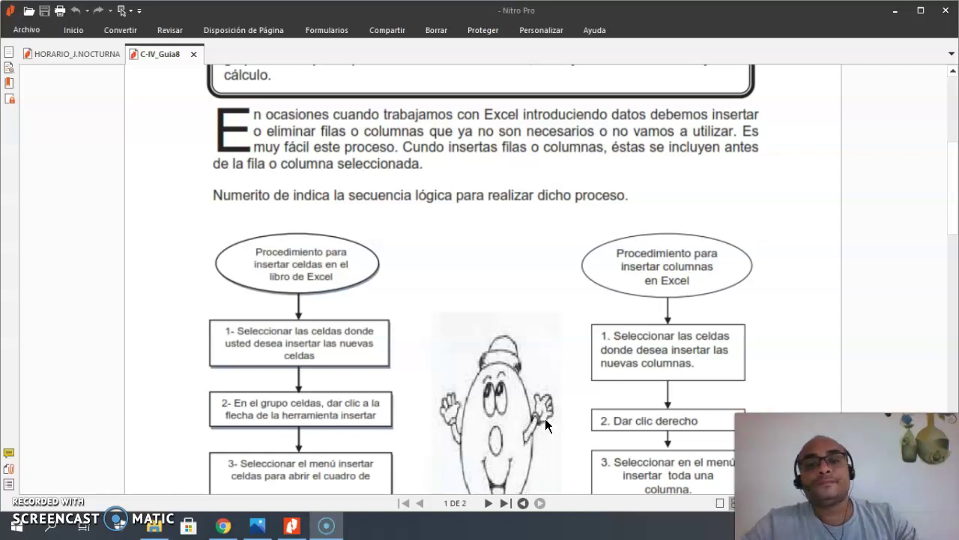
- Scroll the cell-insertion flowchart down to its 'Celda insertada en el libro de Excel' oval
scroll(525, 367, "down", 4)
scroll(524, 371, "down", 1)
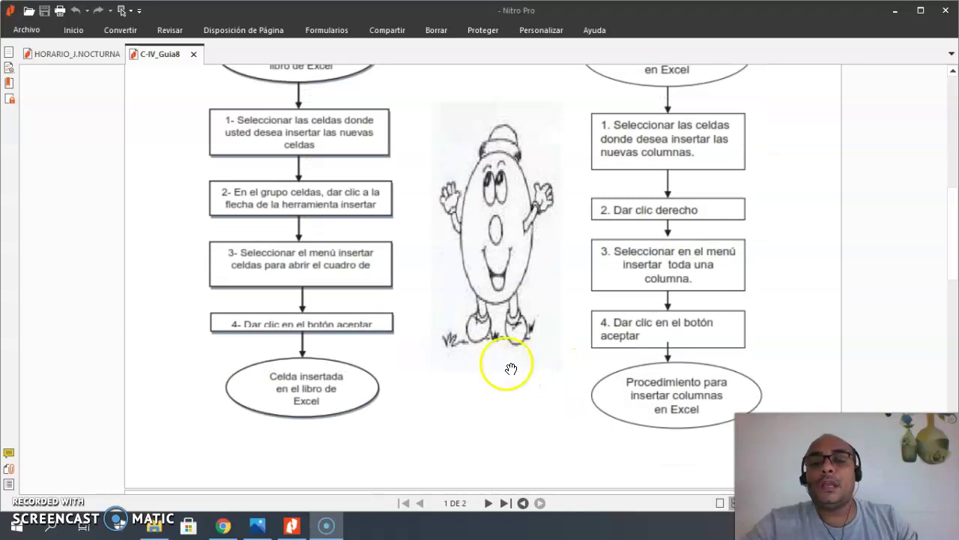
scroll(465, 358, "up", 2)
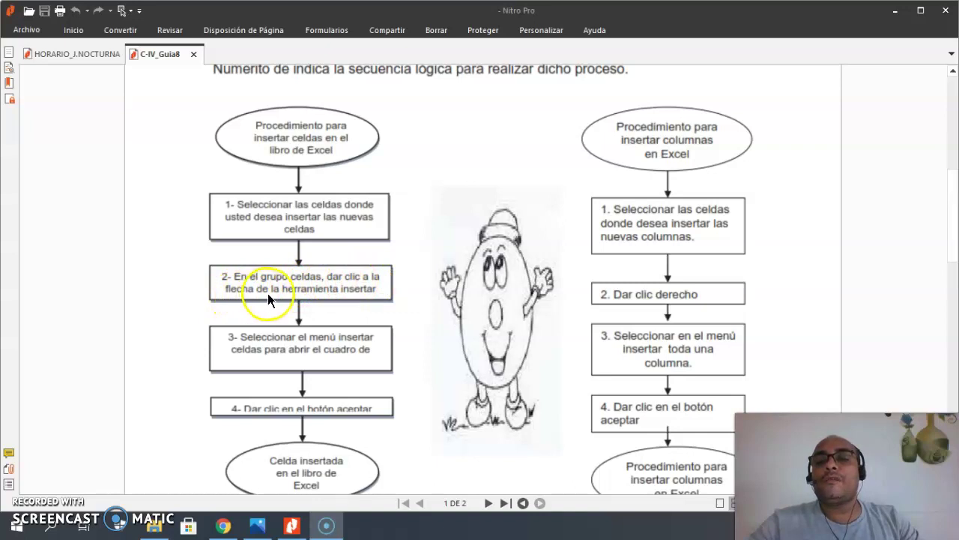
scroll(383, 284, "down", 3)
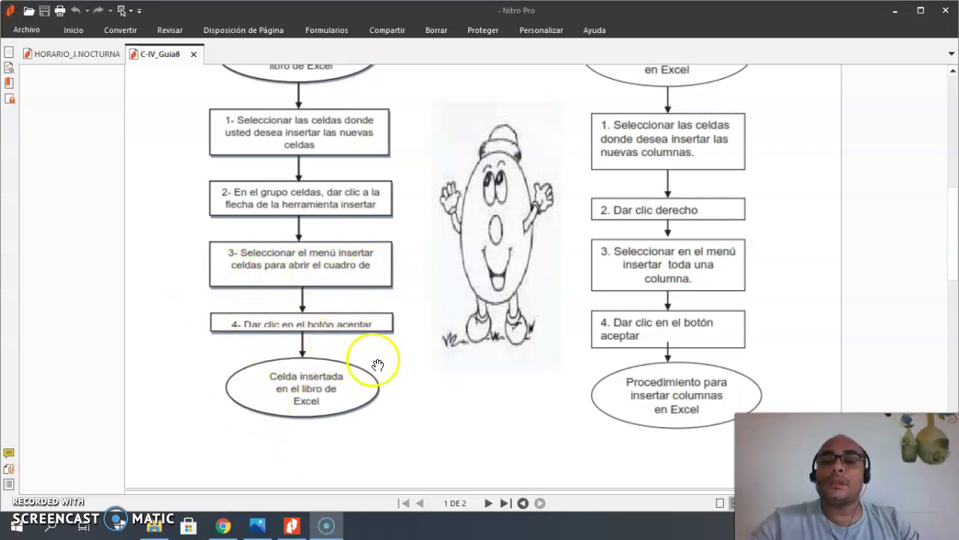
- Scroll through the column-insertion flowchart down to where VAMOS A PRACTICAR begins
scroll(386, 384, "down", 3)
scroll(396, 396, "down", 3)
scroll(396, 396, "down", 2)
scroll(359, 405, "down", 3)
scroll(354, 417, "up", 8)
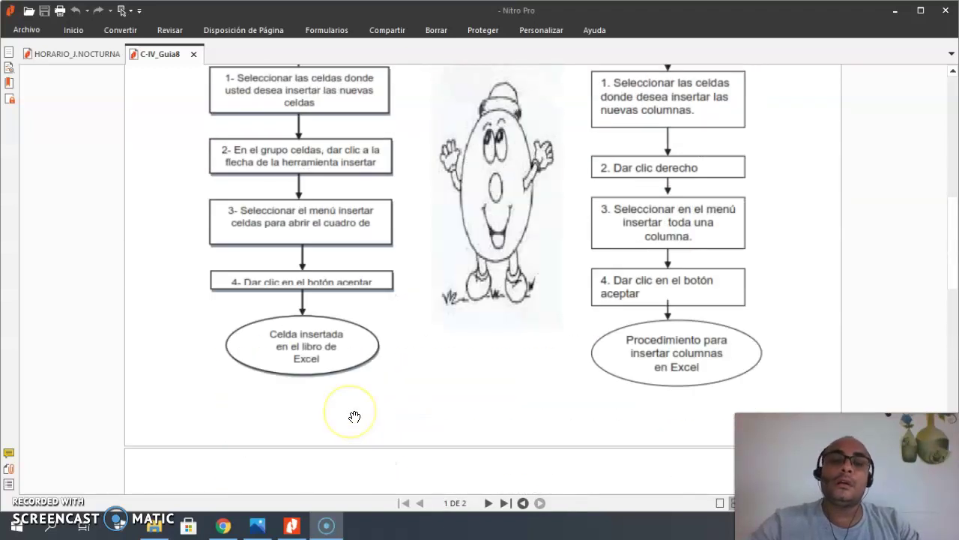
scroll(354, 417, "up", 5)
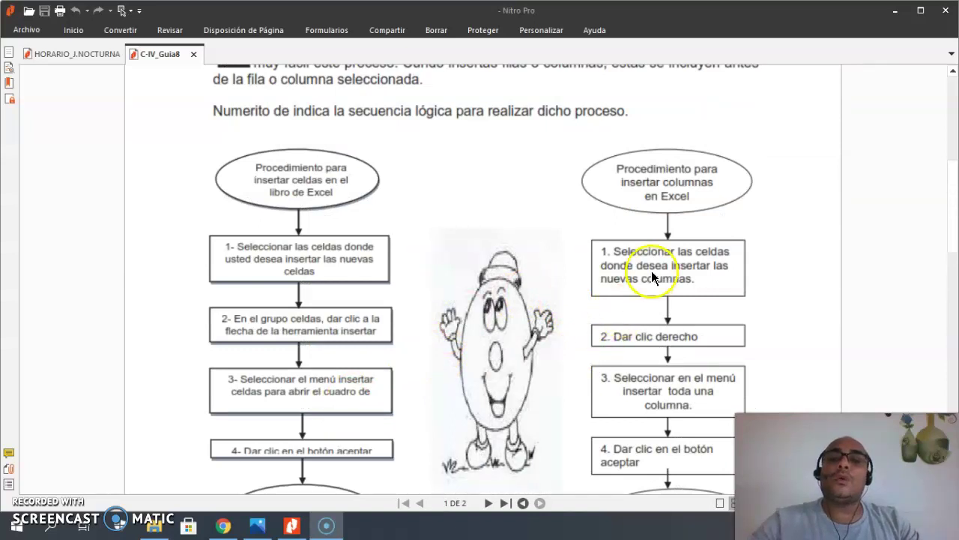
scroll(606, 318, "down", 1)
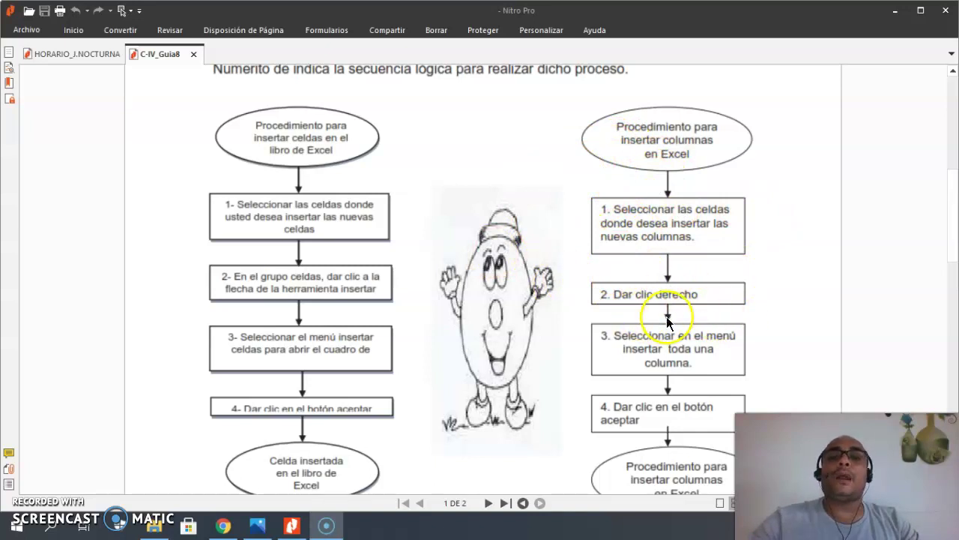
scroll(667, 316, "up", 1)
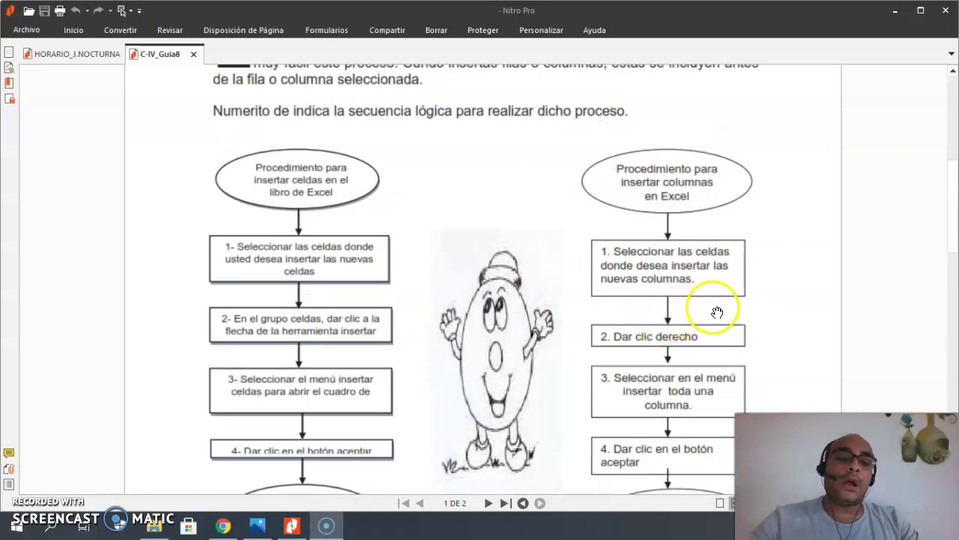
scroll(718, 330, "down", 1)
scroll(717, 310, "down", 1)
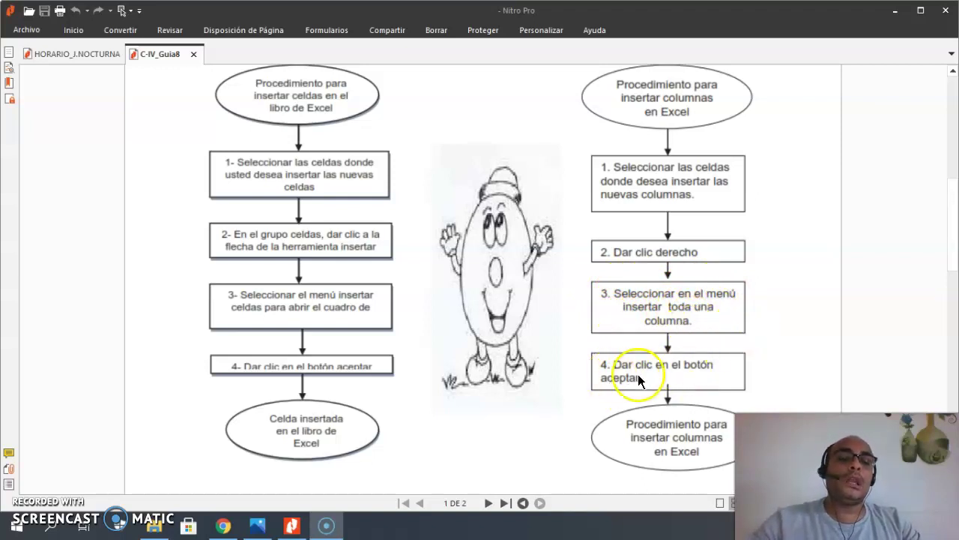
scroll(674, 379, "down", 2)
scroll(682, 369, "down", 1)
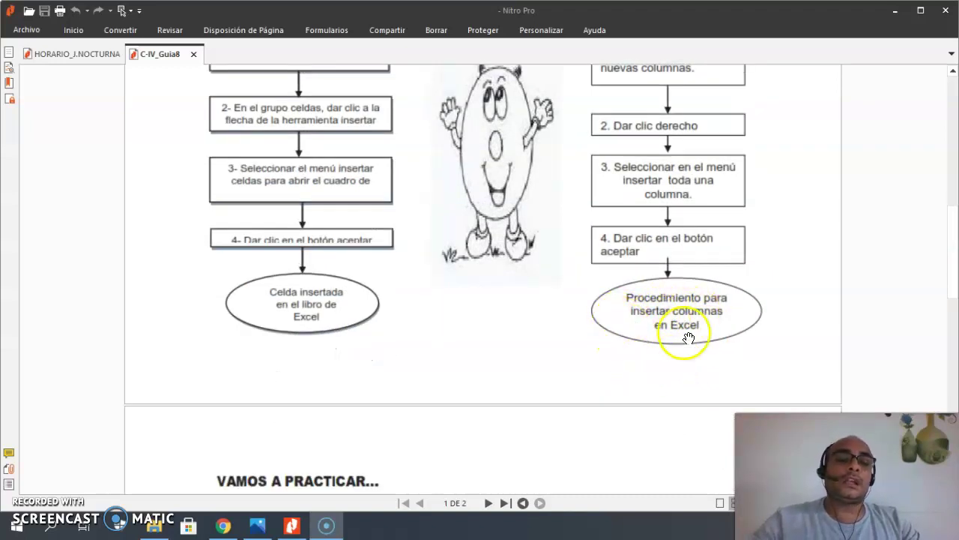
- Scroll to page 2 and read the six VAMOS A PRACTICAR practice tasks
scroll(667, 360, "down", 1)
scroll(664, 371, "down", 1)
scroll(664, 369, "down", 2)
scroll(664, 371, "down", 2)
scroll(664, 371, "down", 1)
scroll(697, 367, "down", 2)
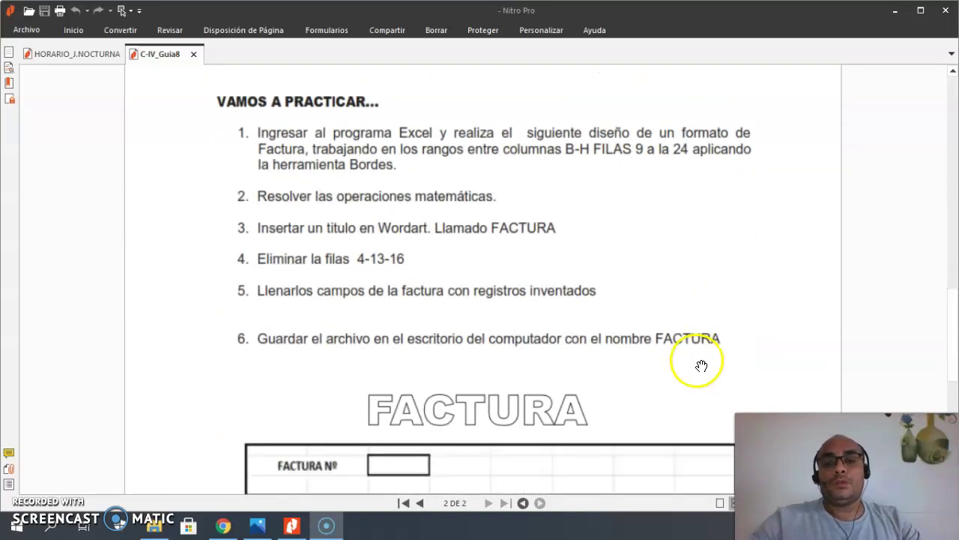
scroll(730, 362, "down", 1)
scroll(730, 361, "up", 2)
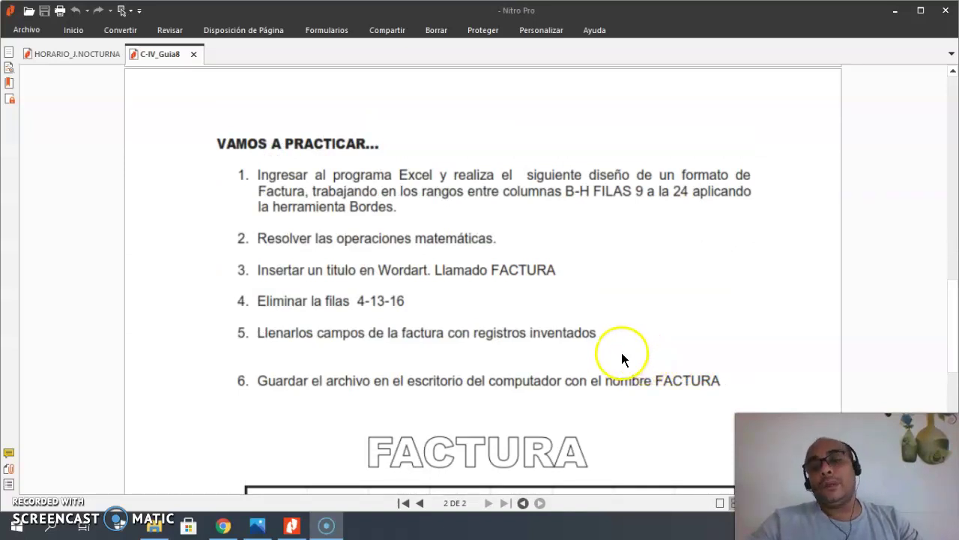
- Scroll through the FACTURA title and the invoice template's first row
scroll(622, 359, "down", 1)
scroll(621, 358, "down", 4)
scroll(621, 358, "down", 2)
scroll(624, 356, "down", 3)
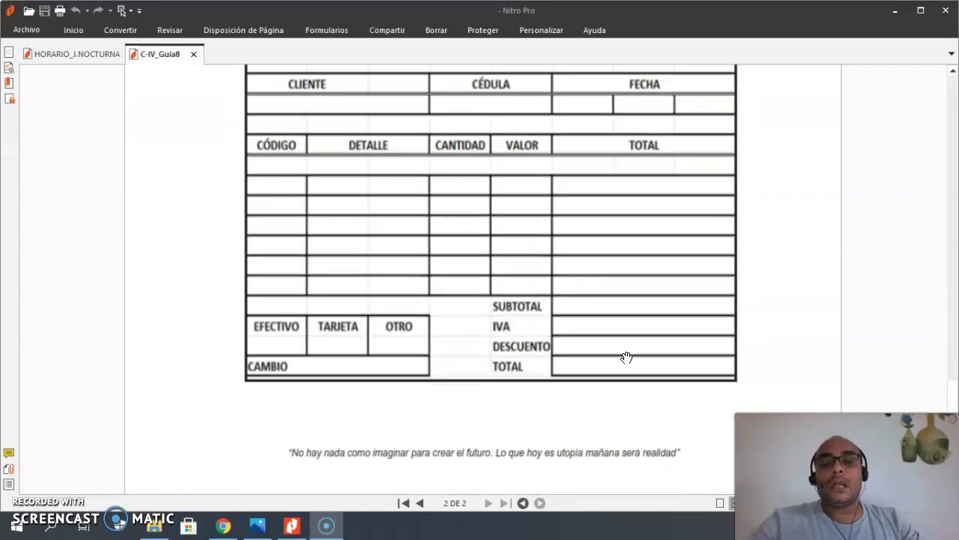
scroll(498, 315, "down", 1)
scroll(501, 326, "up", 2)
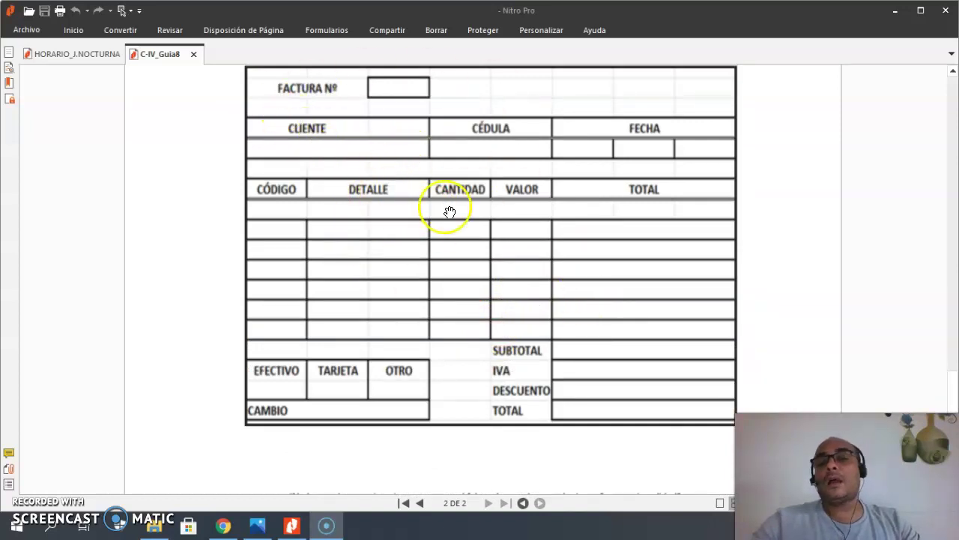
scroll(454, 247, "down", 2)
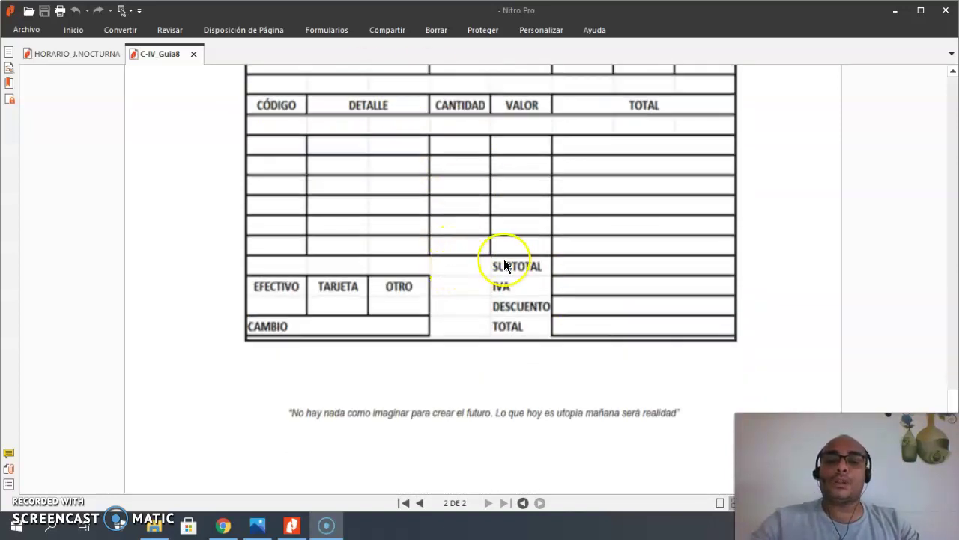
scroll(541, 285, "up", 2)
scroll(540, 285, "down", 1)
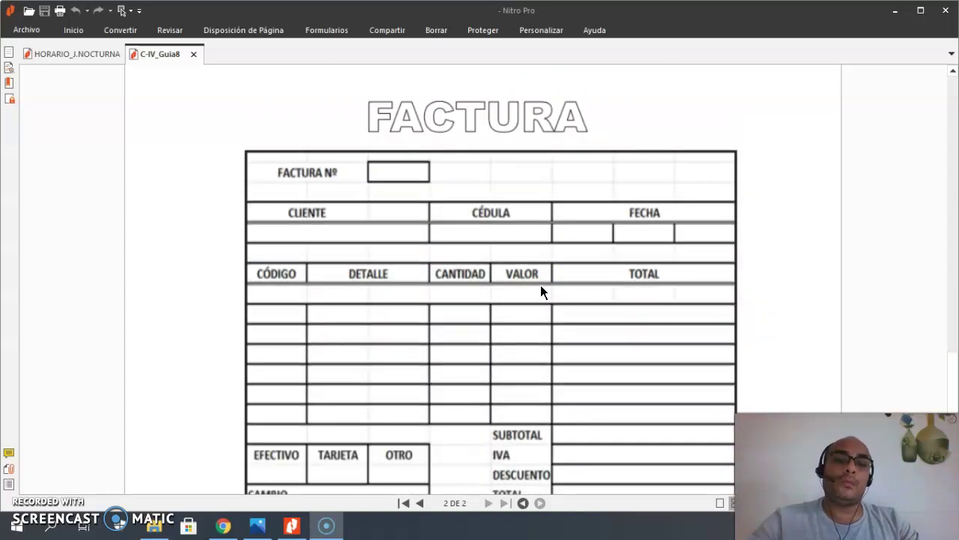
left_click(507, 287)
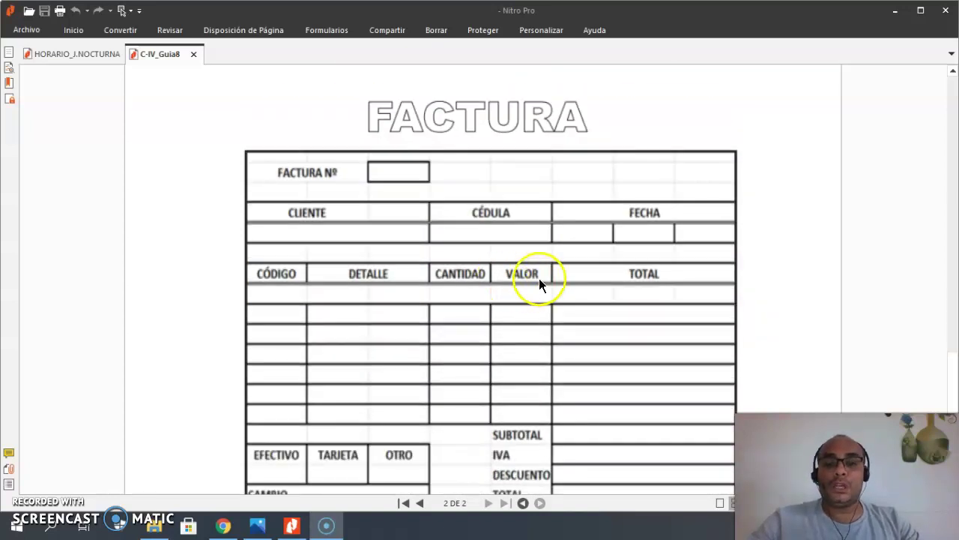
scroll(539, 278, "up", 1)
scroll(539, 278, "up", 3)
scroll(541, 278, "up", 1)
scroll(544, 283, "up", 2)
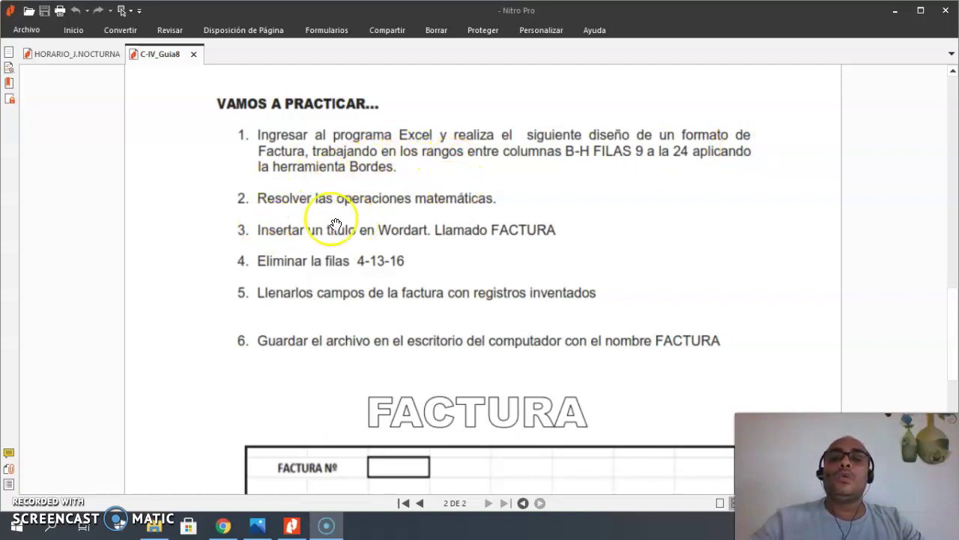
- Look over the whole FACTURA invoice table in the guide
scroll(496, 223, "down", 1)
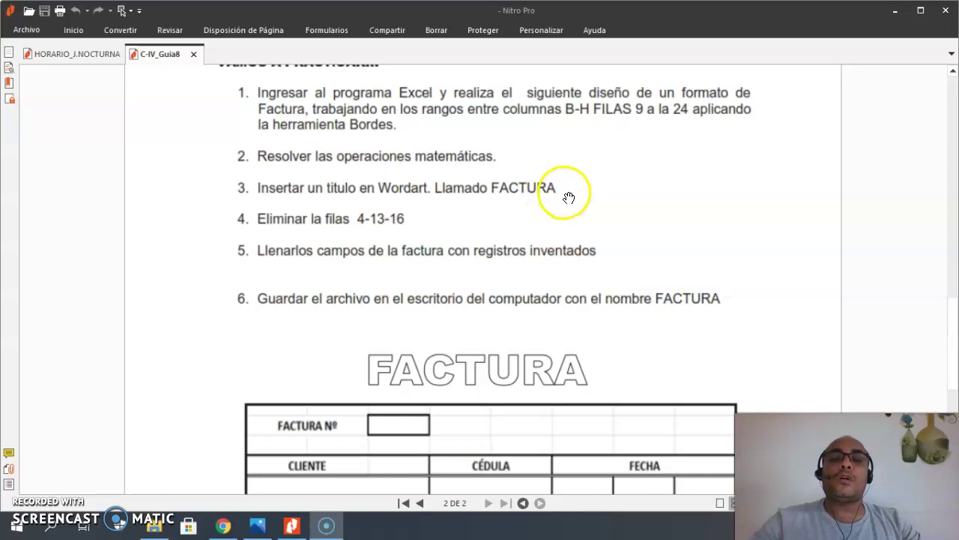
scroll(314, 232, "down", 1)
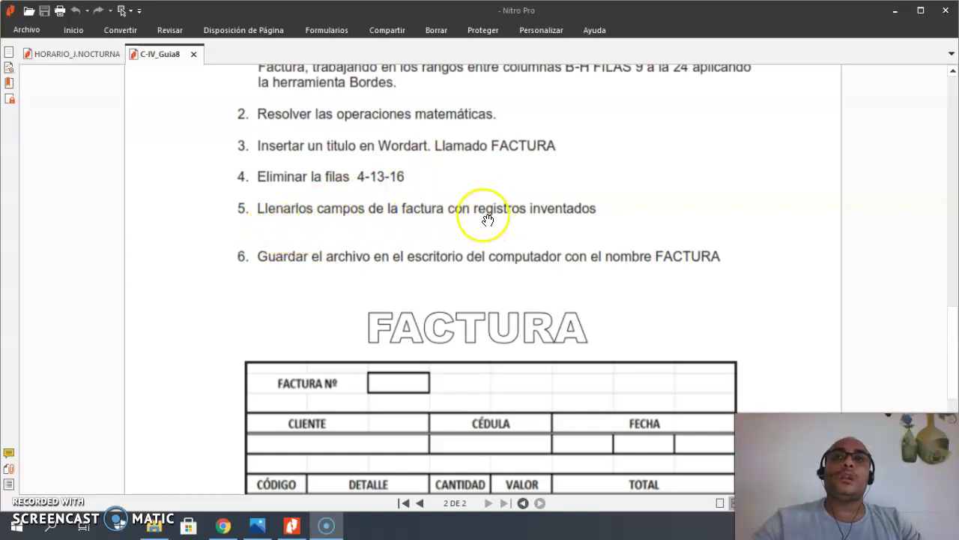
scroll(319, 247, "down", 3)
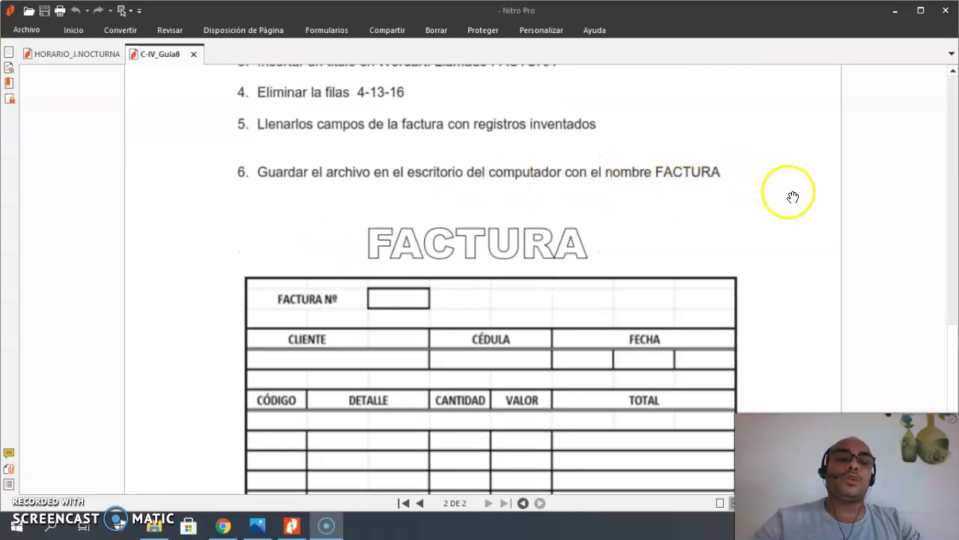
scroll(791, 199, "down", 5)
scroll(790, 208, "up", 1)
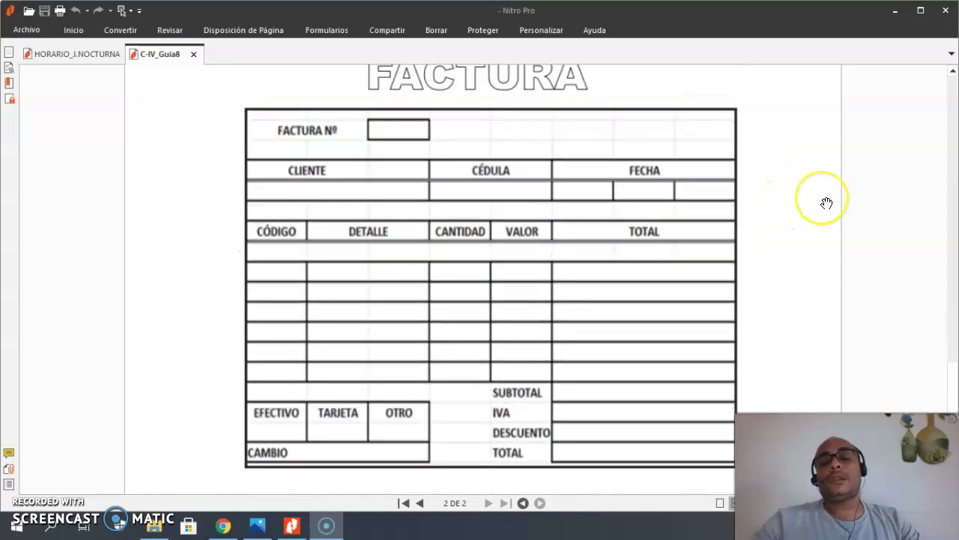
scroll(826, 203, "up", 1)
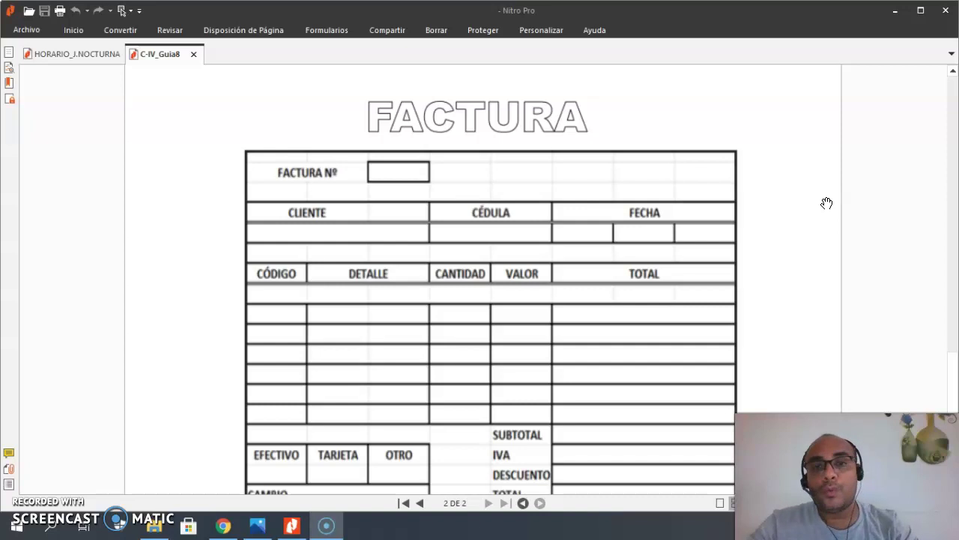
scroll(812, 213, "down", 1)
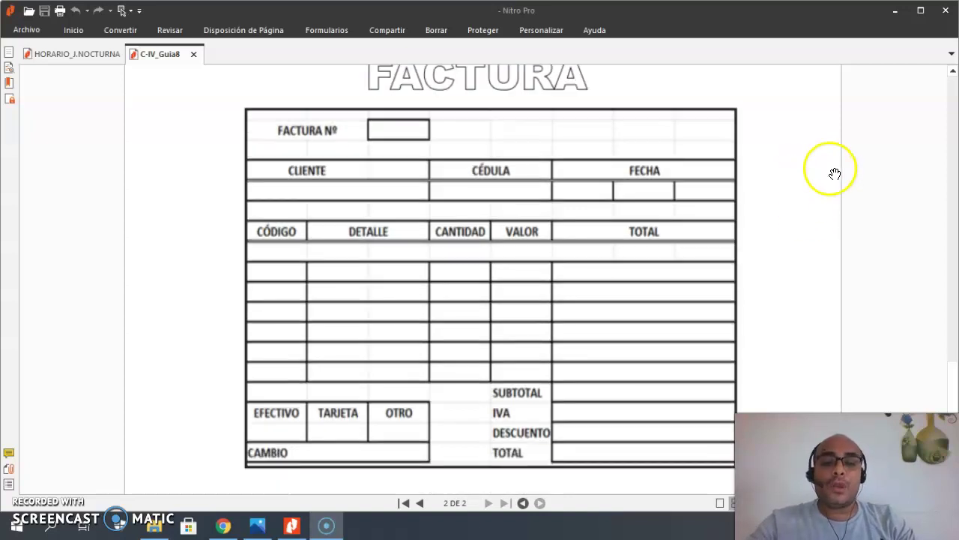
scroll(592, 213, "up", 1)
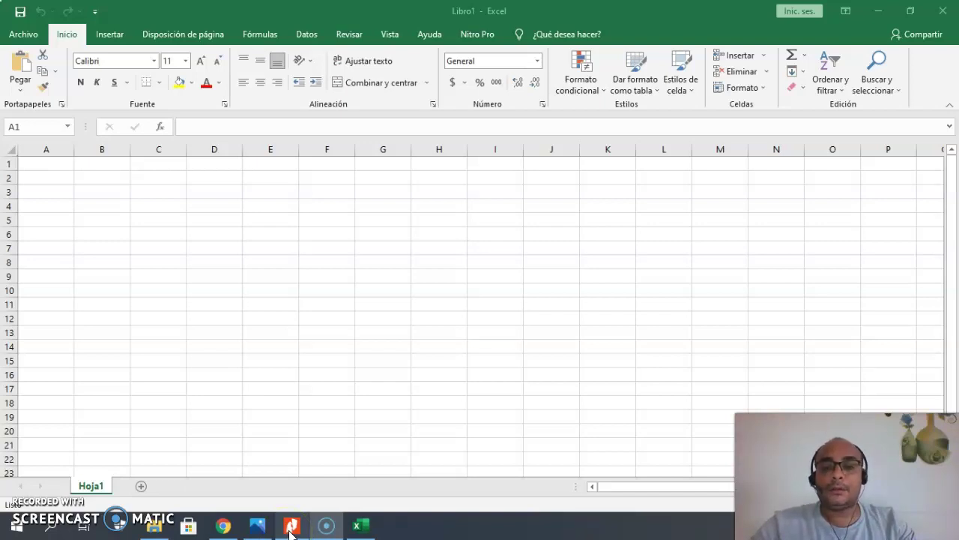
- Compare the FACTURA guide with the blank Excel workbook, ending back in Excel
left_click(291, 526)
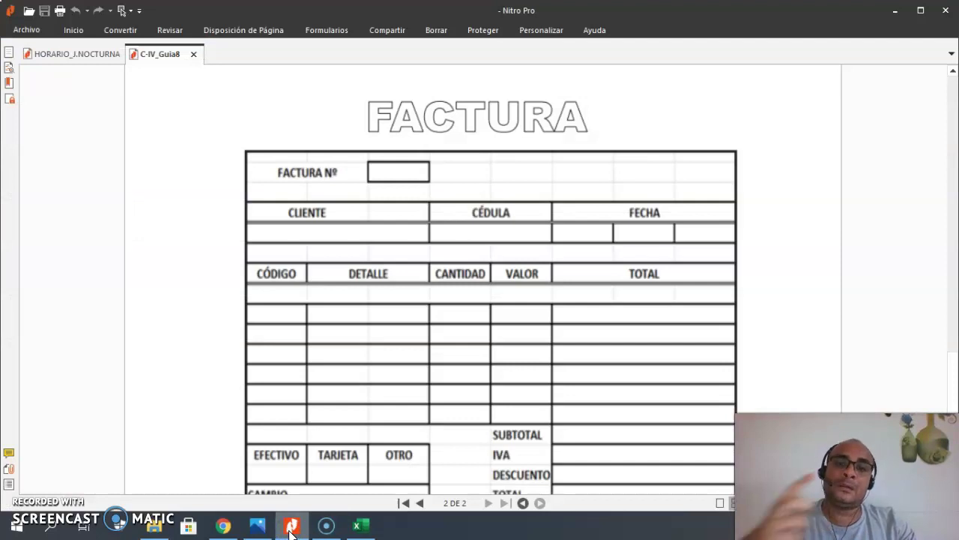
left_click(292, 526)
left_click(291, 526)
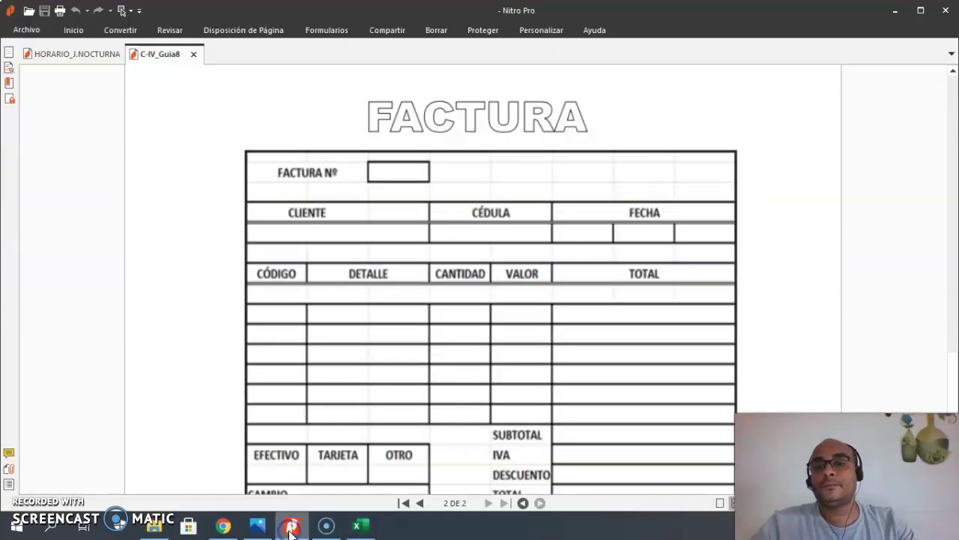
left_click(292, 527)
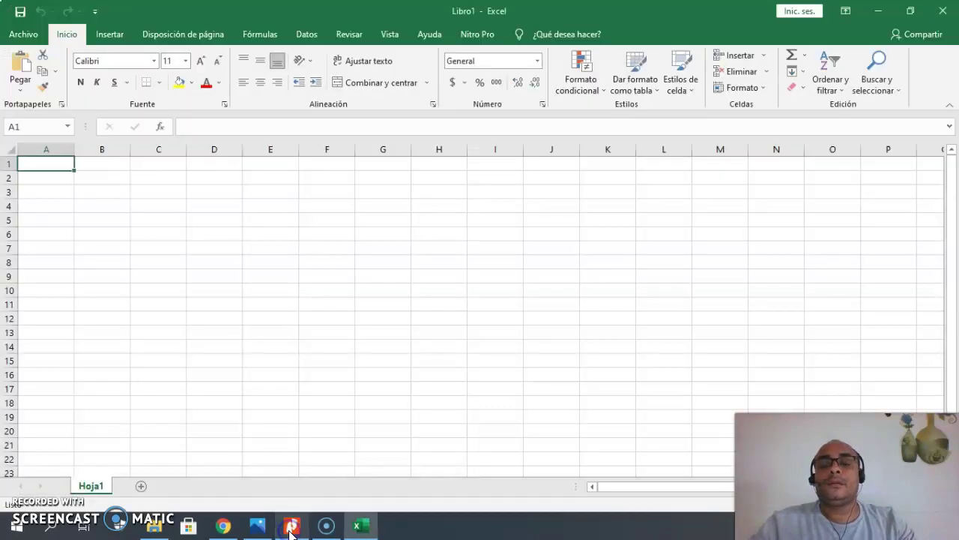
- Select A6:C6, then centre-align cell C6
left_click_drag(39, 234, 141, 232)
left_click(142, 232)
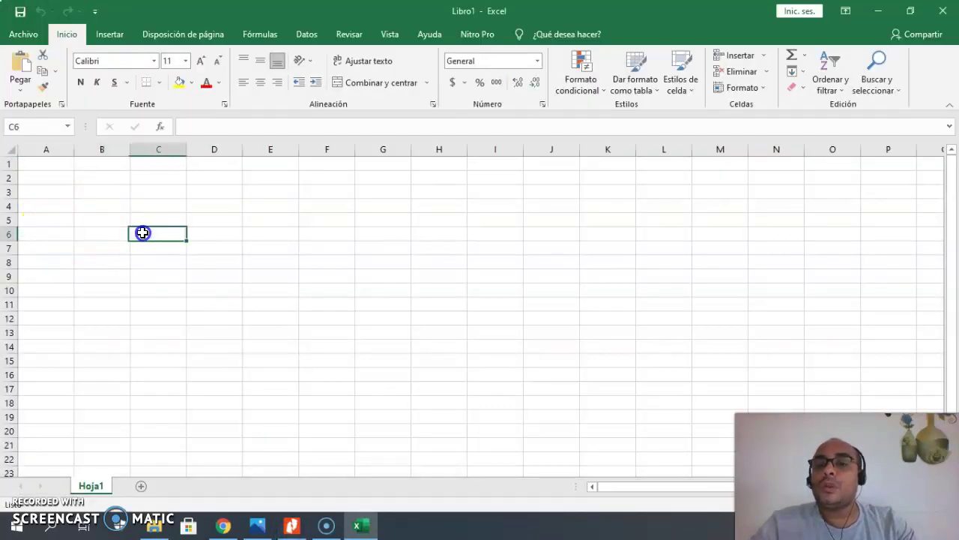
left_click(351, 82)
- Merge and centre A6:C6, then enter the heading CLIENTE after checking the guide
left_click_drag(45, 234, 142, 234)
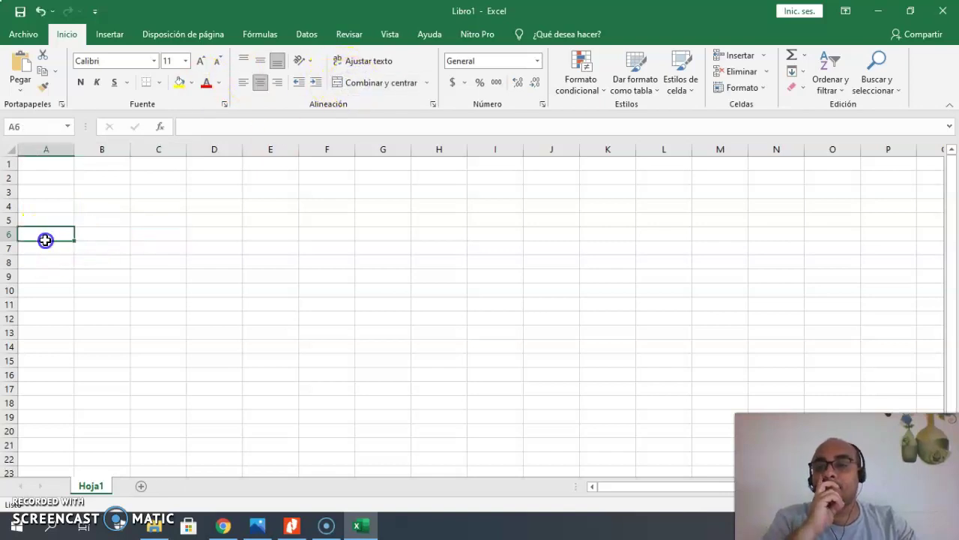
left_click(373, 84)
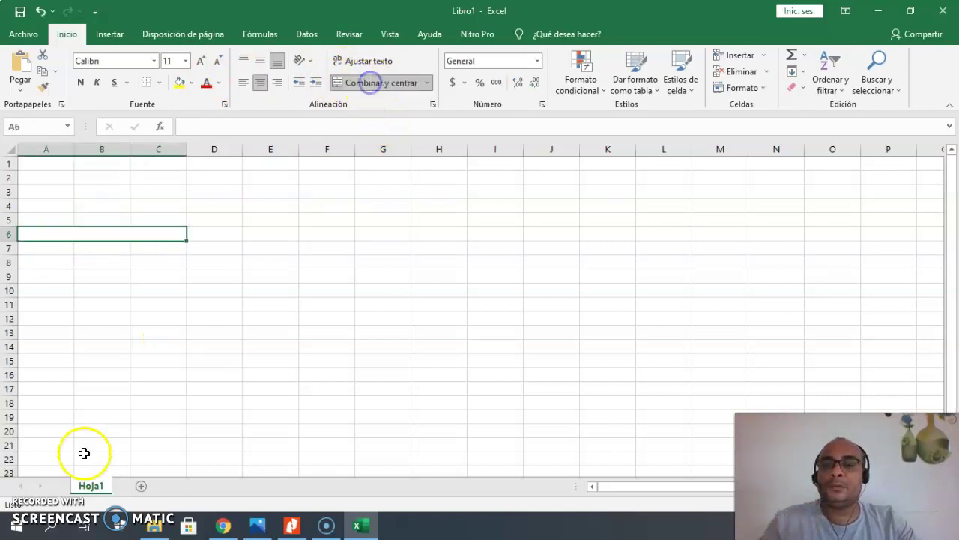
double_click(110, 237)
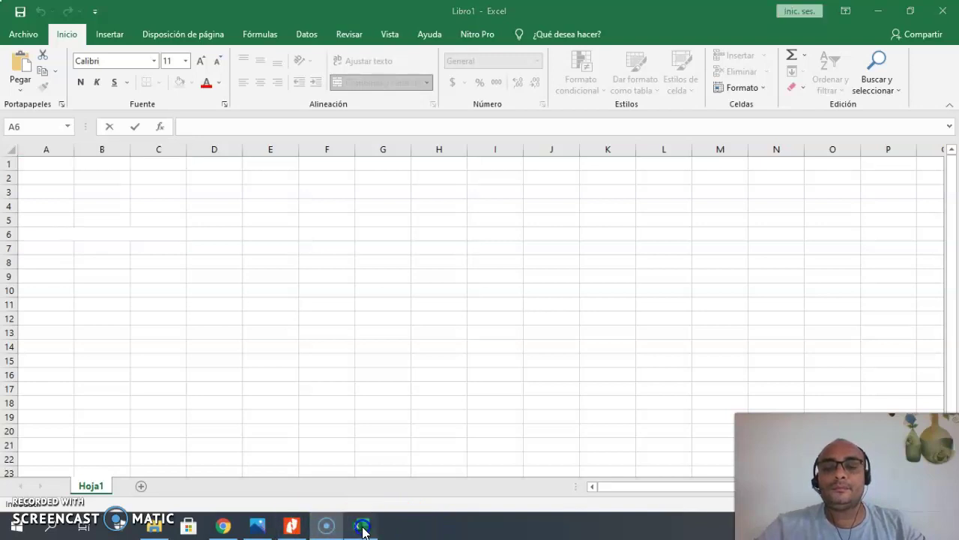
left_click(326, 528)
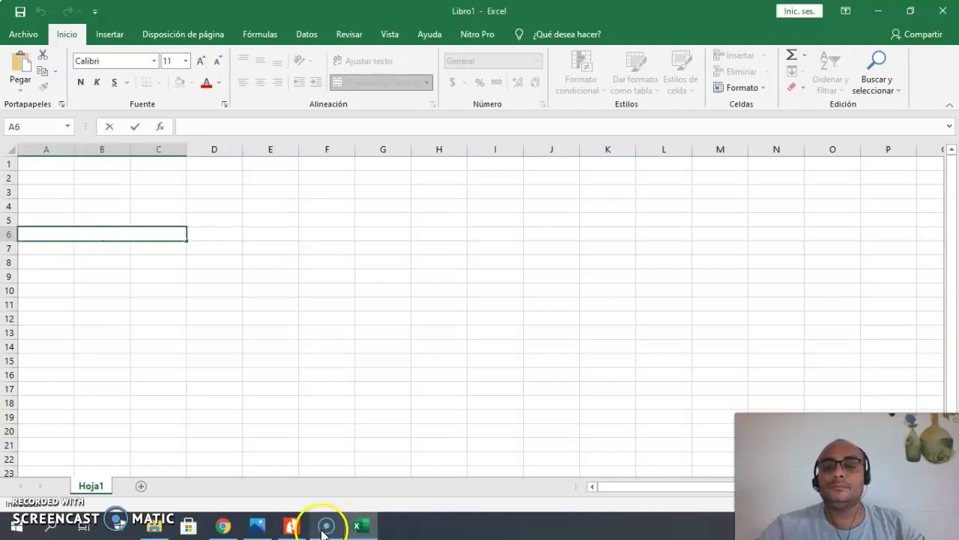
left_click(291, 528)
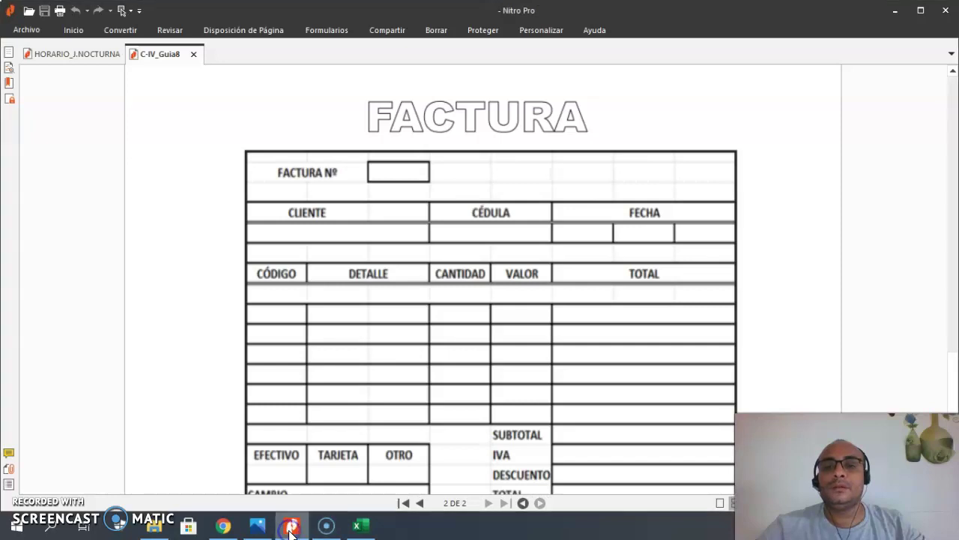
left_click(372, 528)
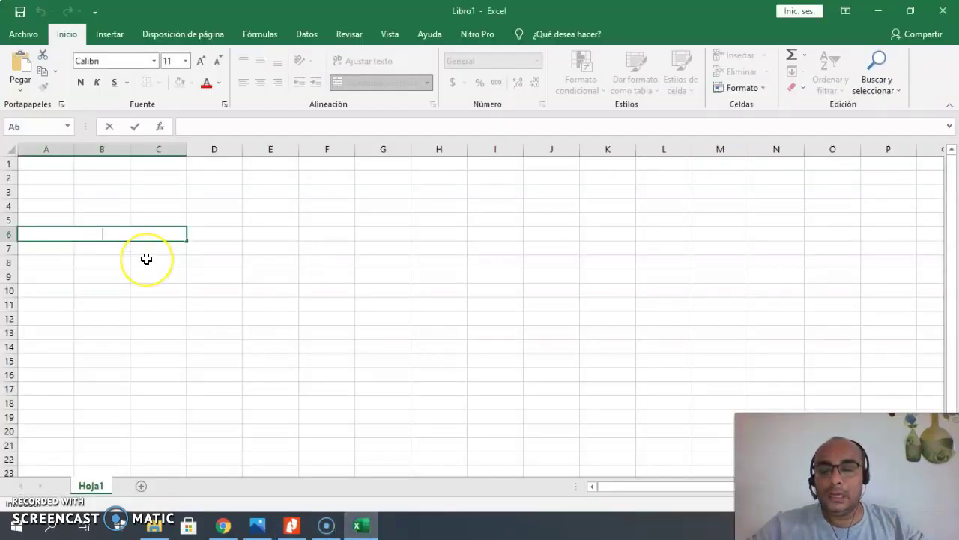
type("CLIENTE")
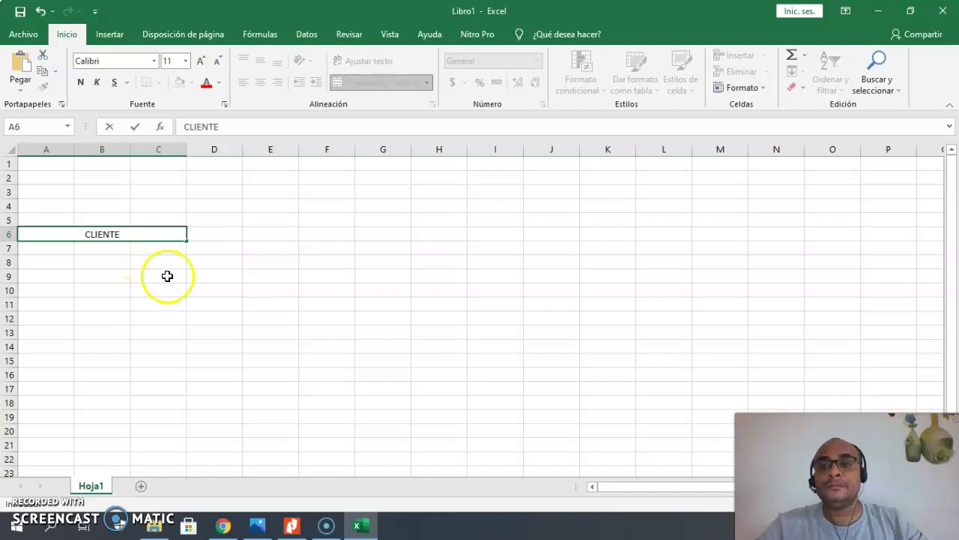
left_click(326, 529)
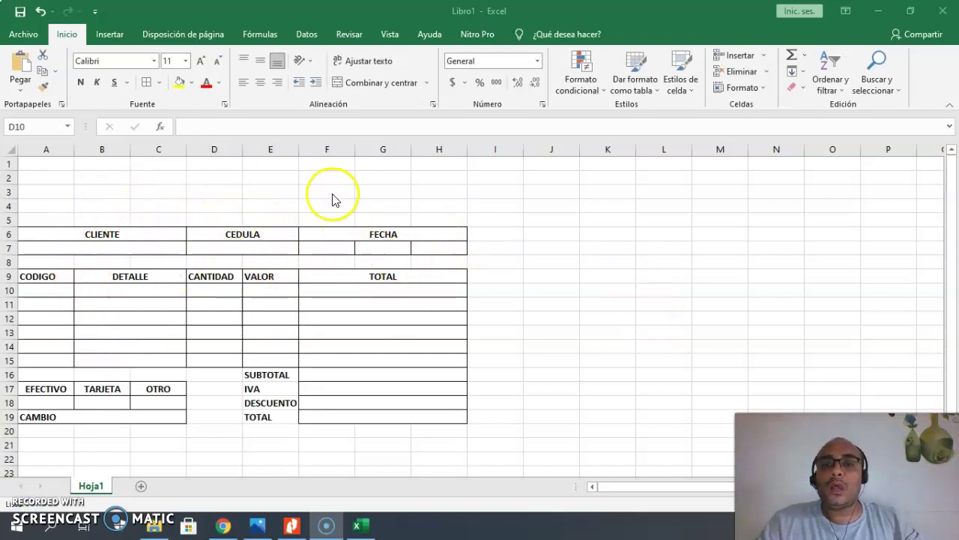
left_click(129, 47)
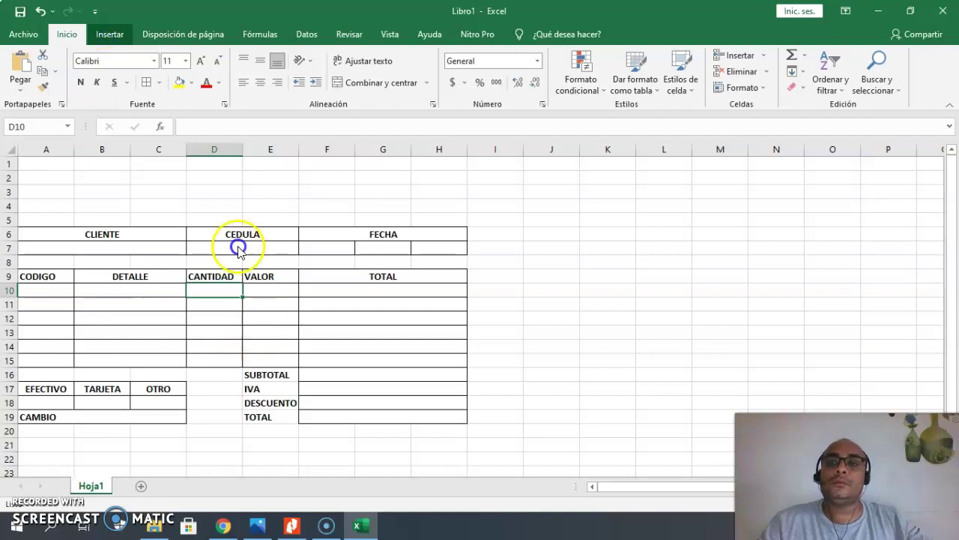
left_click(109, 33)
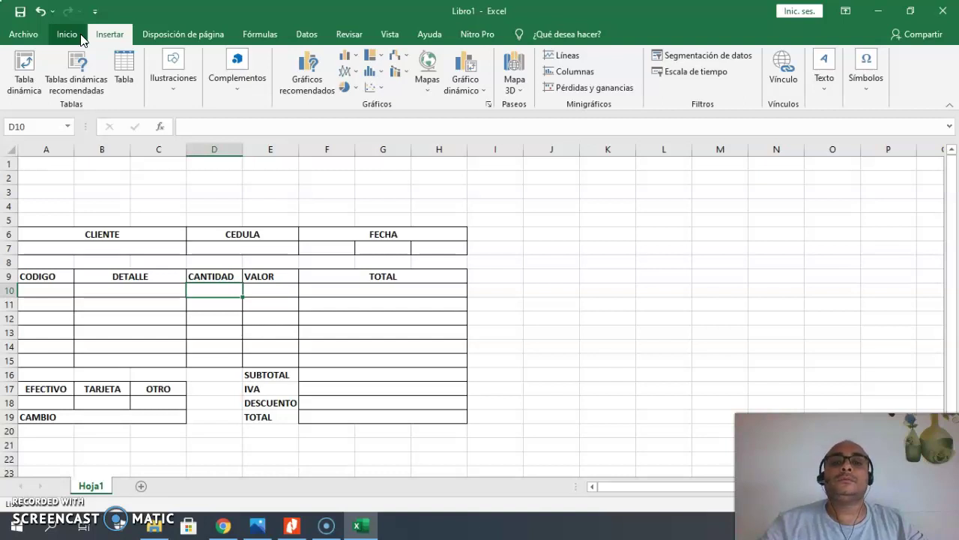
left_click(81, 39)
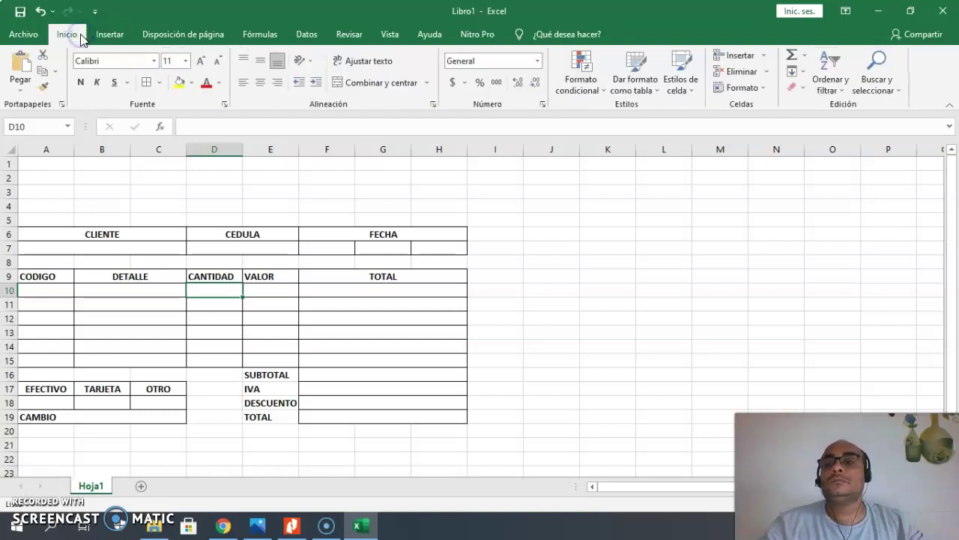
left_click(127, 181)
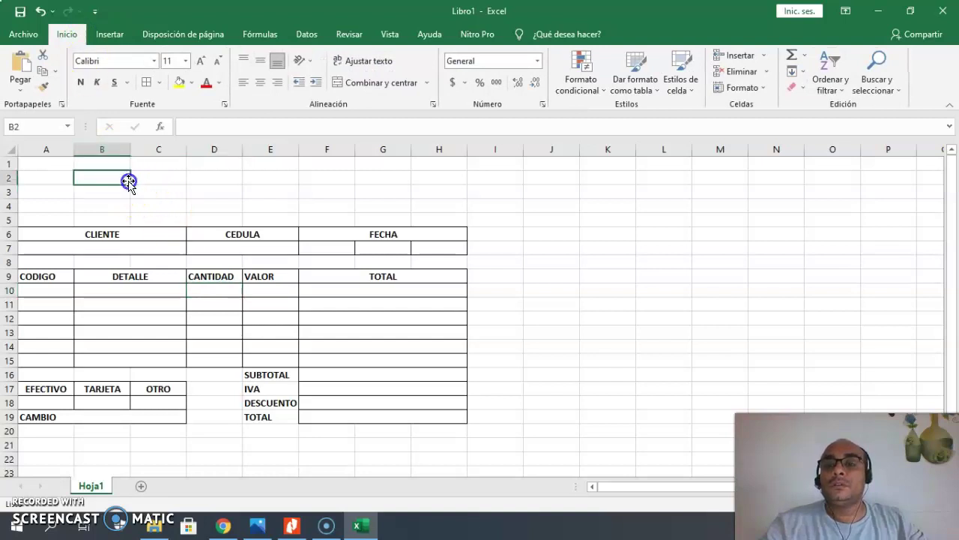
left_click_drag(55, 190, 420, 190)
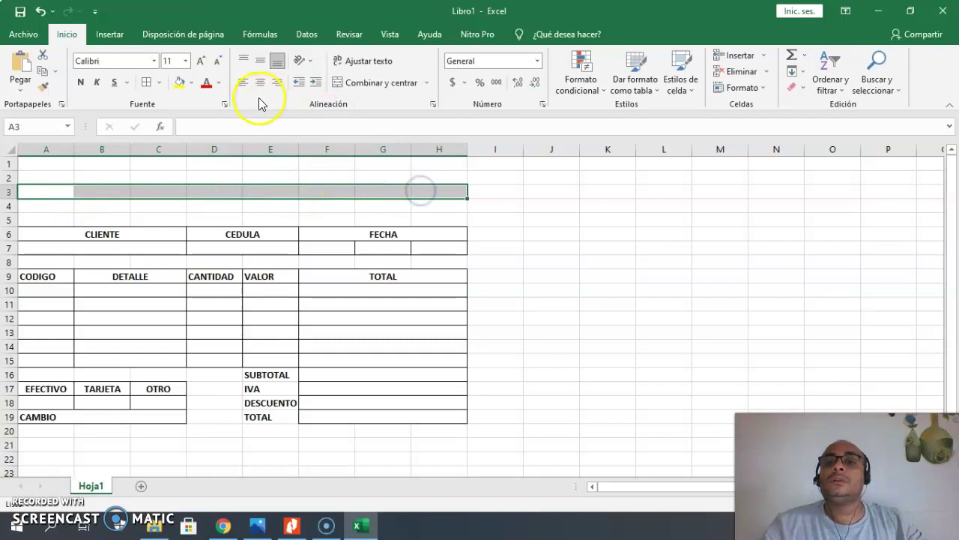
left_click(107, 35)
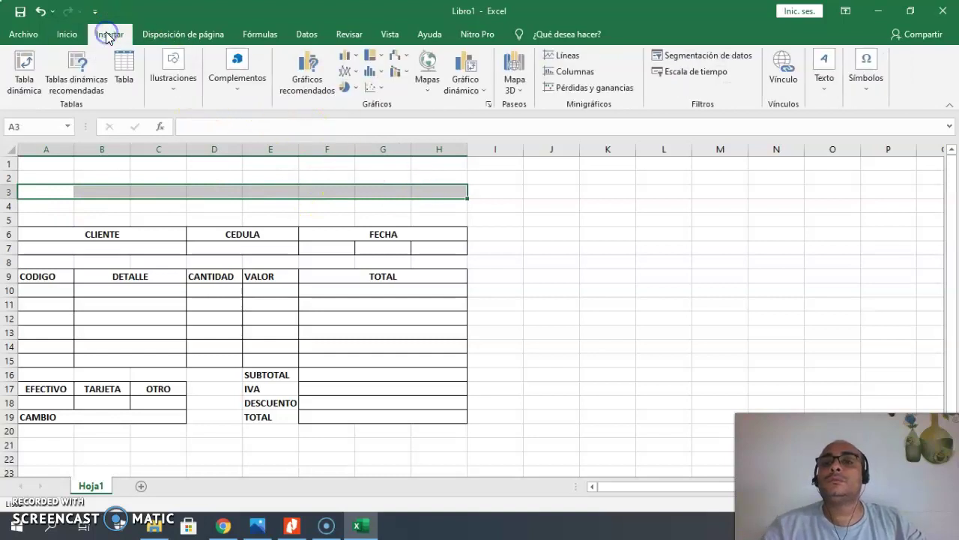
left_click(152, 90)
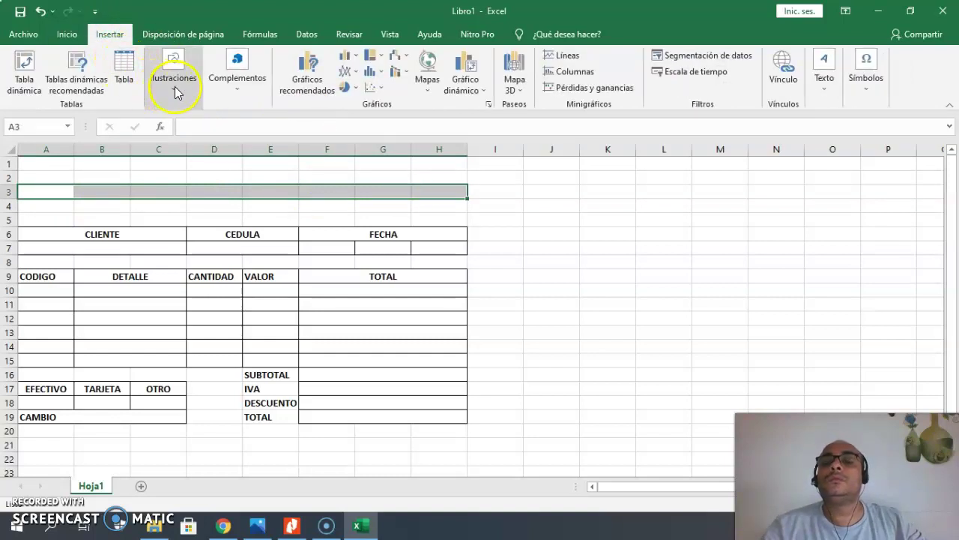
left_click(176, 90)
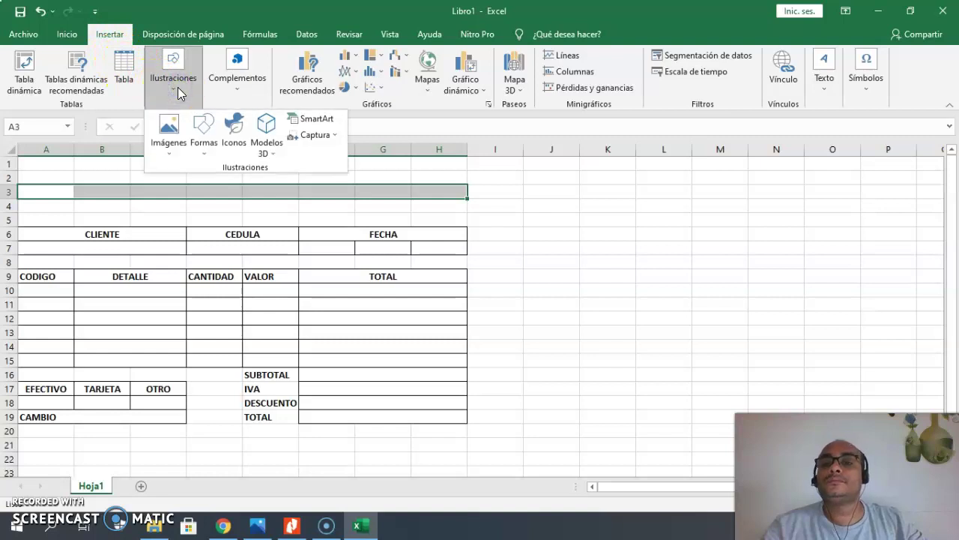
left_click(327, 120)
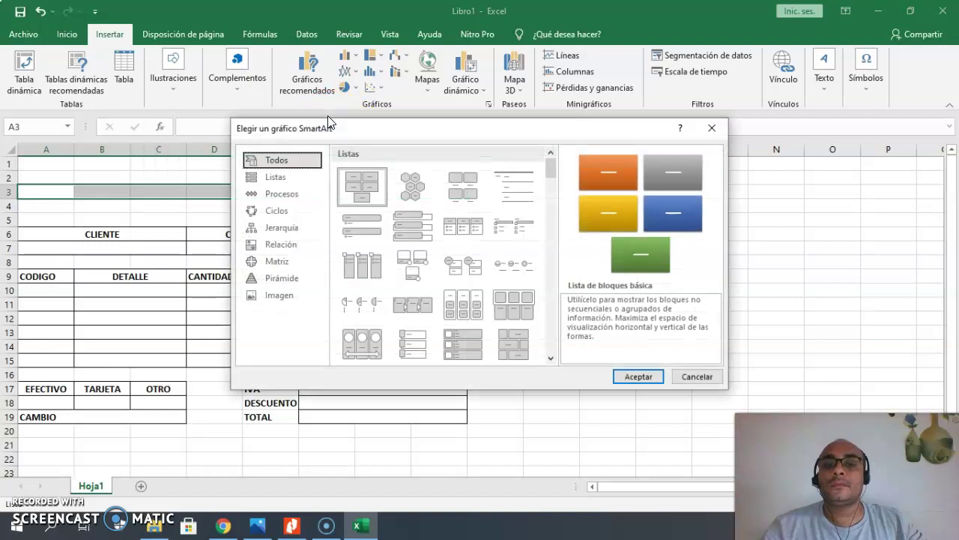
left_click(295, 295)
left_click(285, 278)
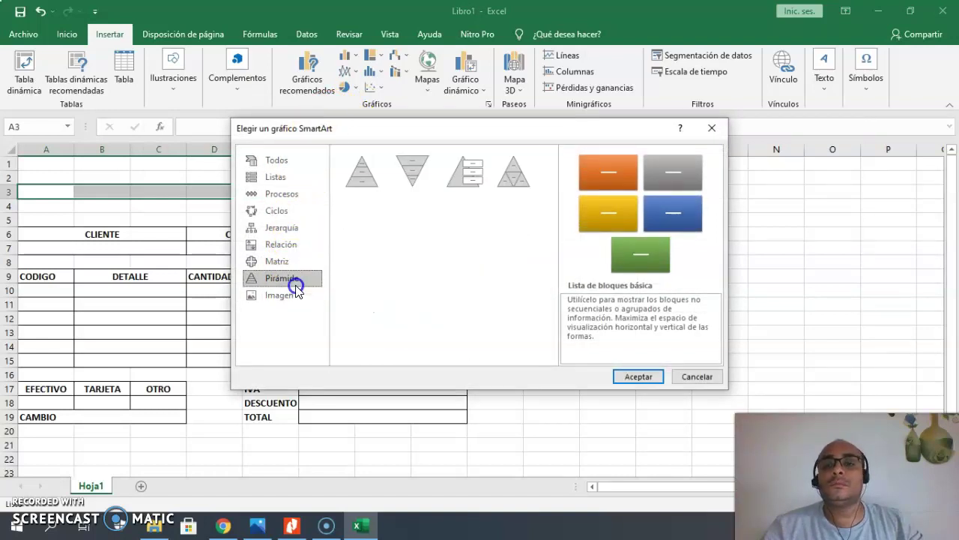
left_click(286, 161)
left_click(276, 177)
left_click(282, 193)
left_click(699, 377)
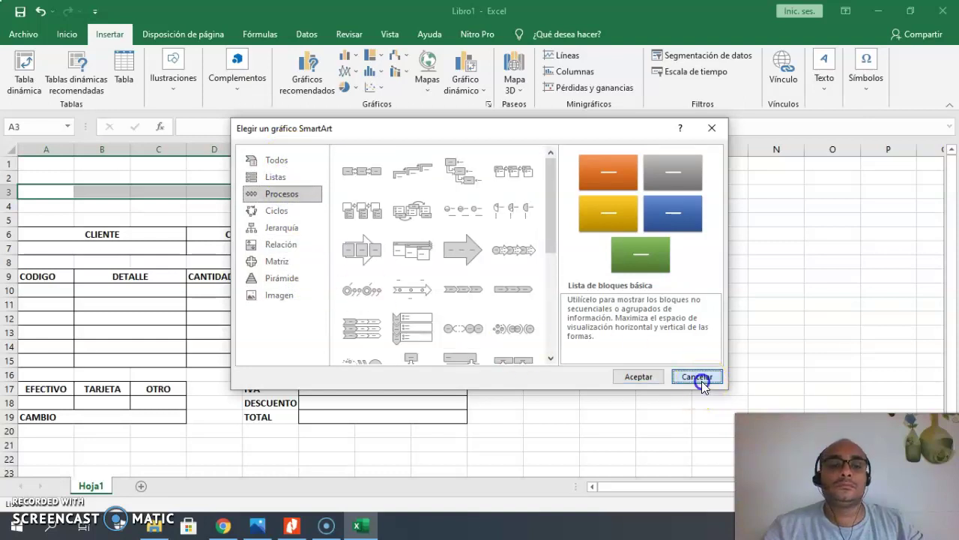
- Merge A3:H3 into a centred FACTURA title, bold at font size 28
left_click(66, 34)
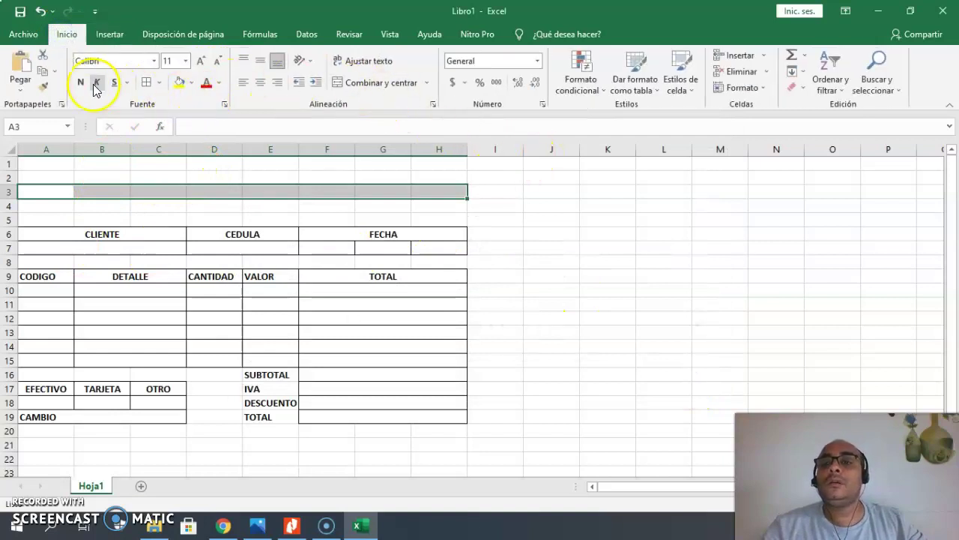
left_click(350, 82)
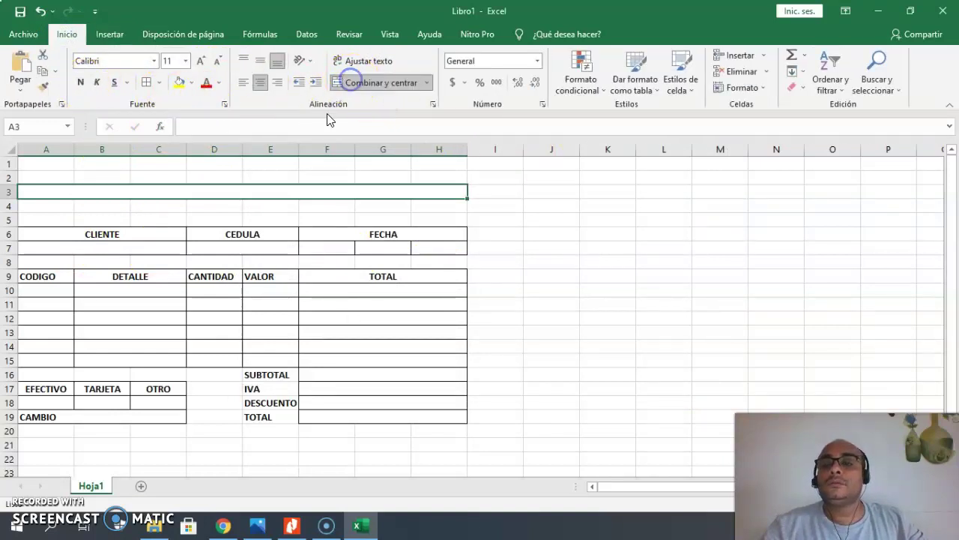
type("FACTURA")
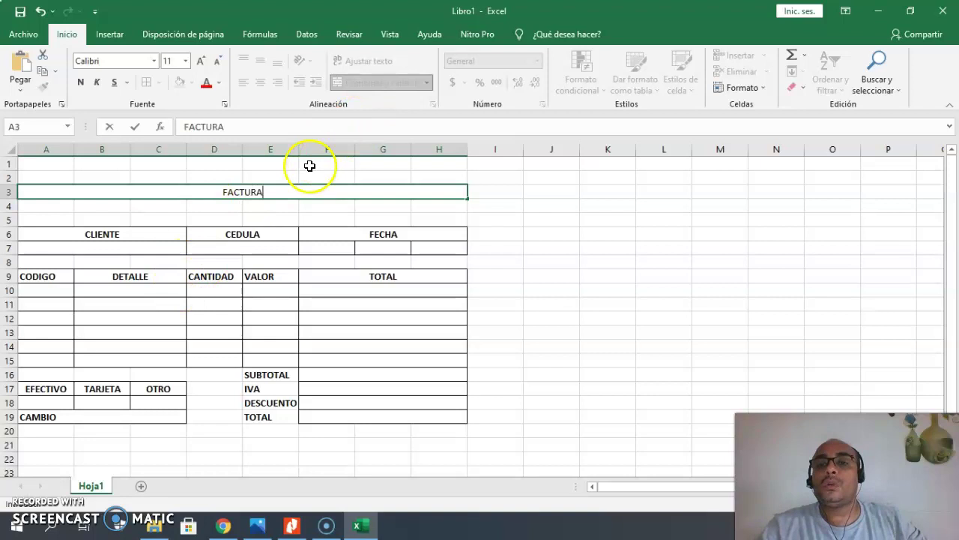
left_click(281, 190)
left_click_drag(224, 191, 220, 191)
left_click(81, 83)
left_click(185, 61)
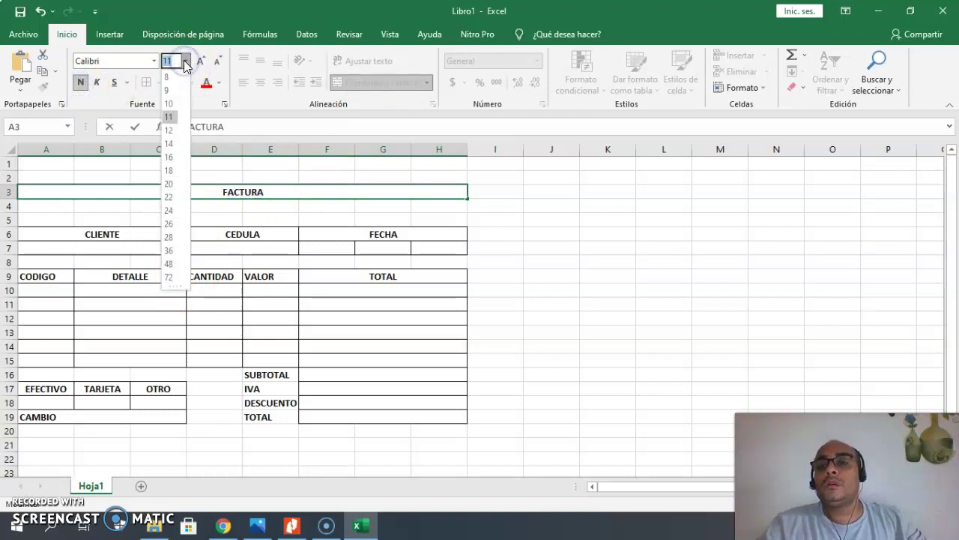
left_click(169, 237)
- Reselect the merged FACTURA cell and enlarge it to font size 48
left_click(174, 238)
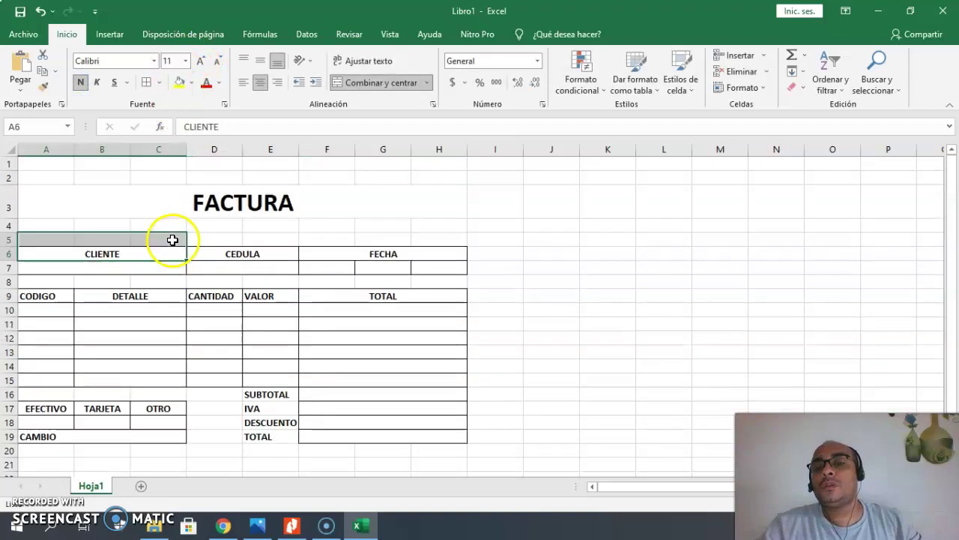
left_click(269, 192)
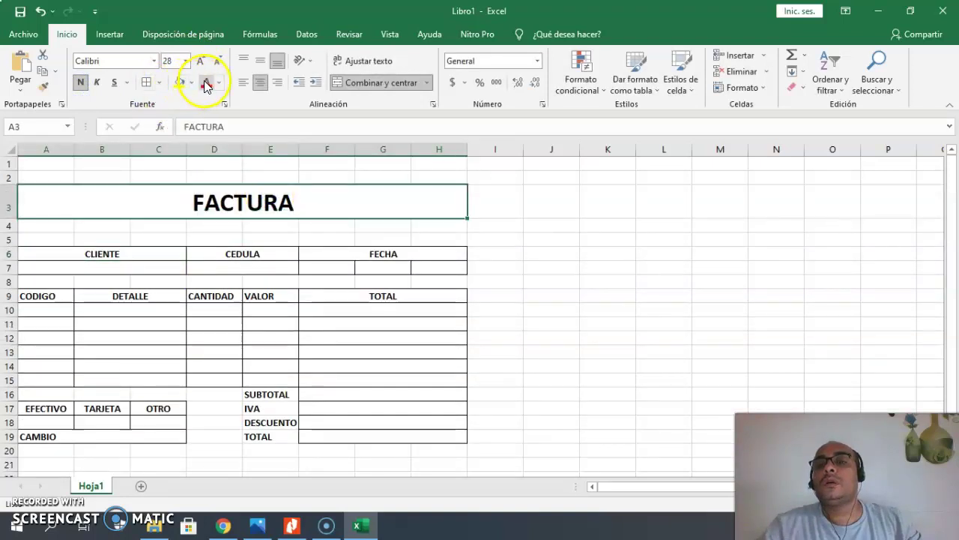
left_click(186, 61)
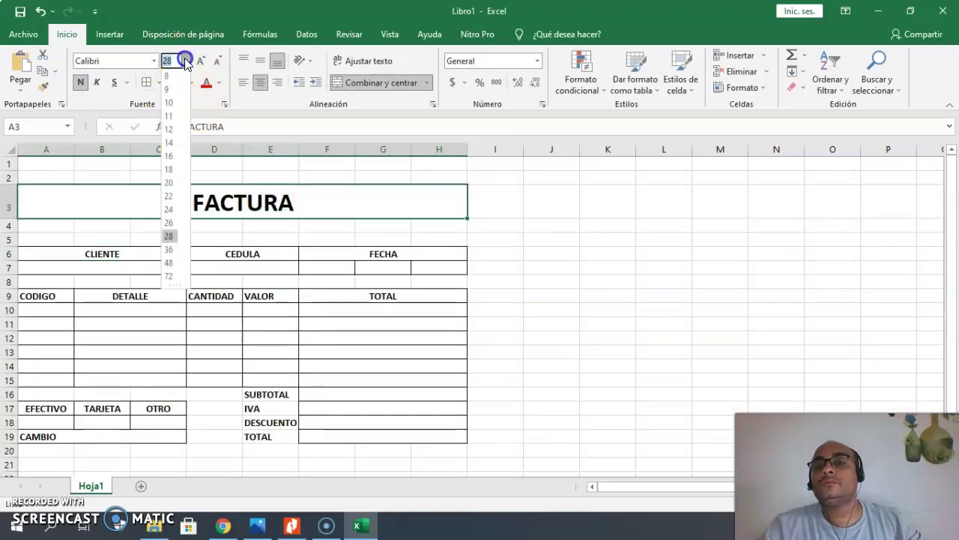
left_click(171, 264)
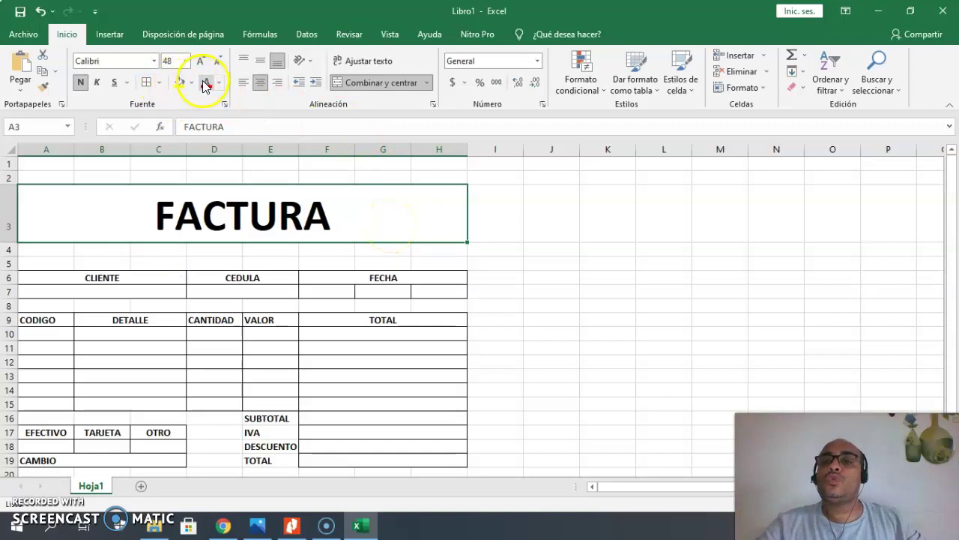
left_click(127, 83)
left_click(625, 256)
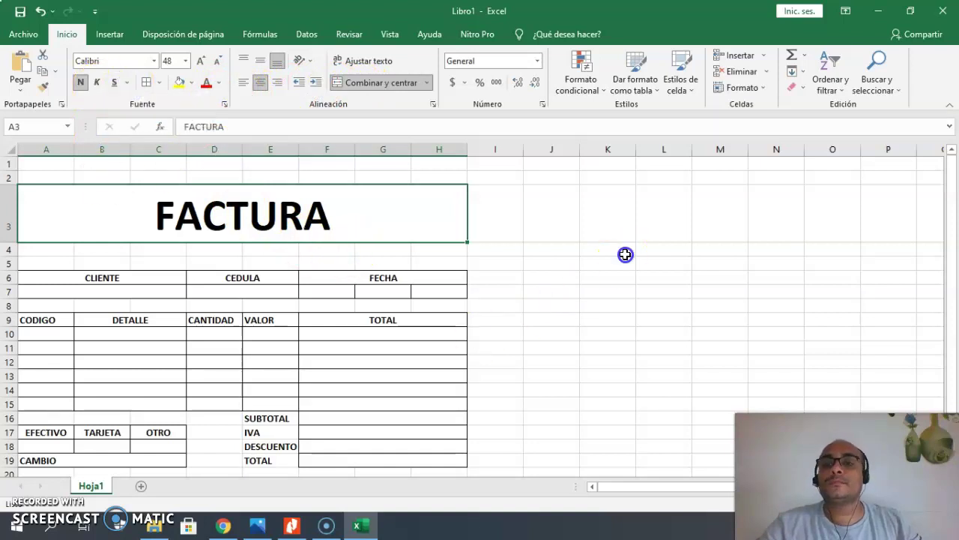
scroll(340, 311, "down", 3)
scroll(340, 312, "up", 1)
scroll(340, 311, "up", 2)
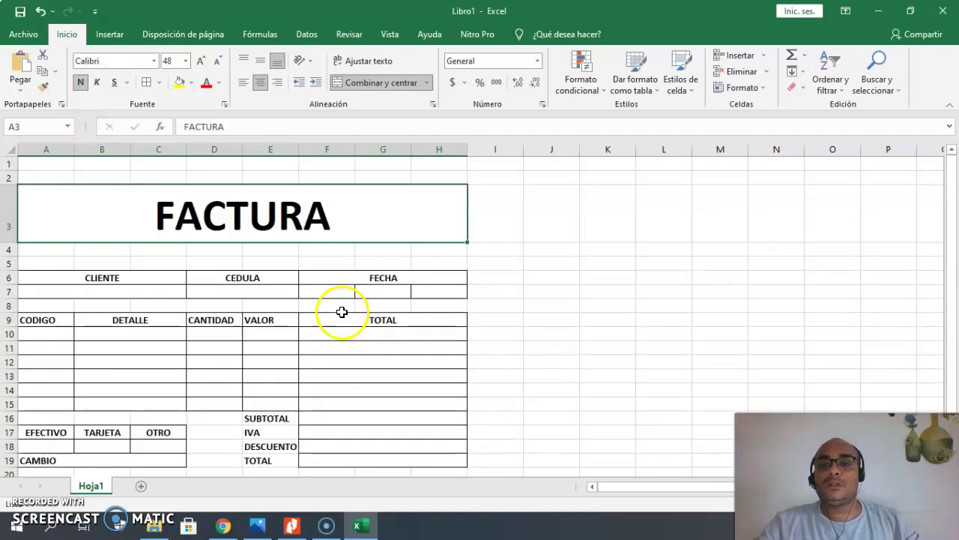
left_click(571, 263)
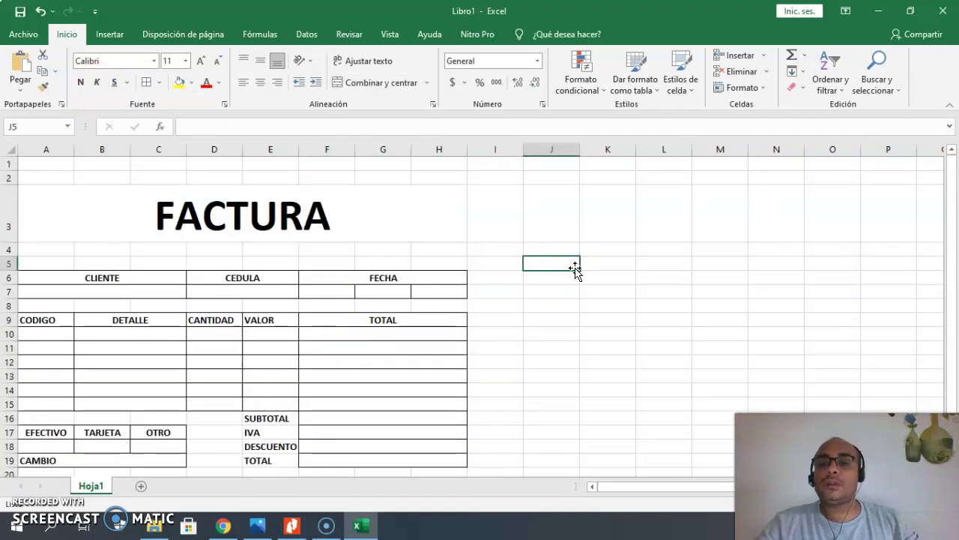
scroll(574, 269, "down", 2)
scroll(574, 268, "up", 2)
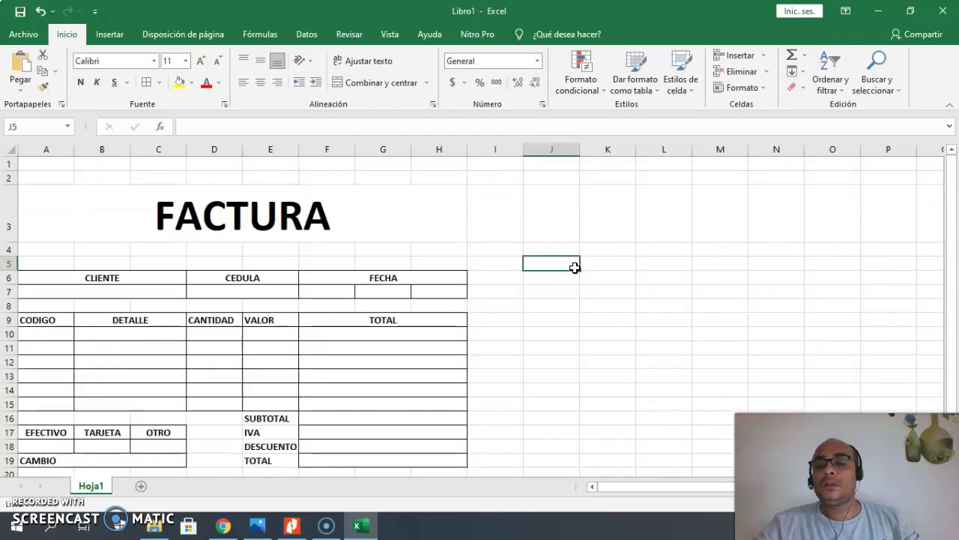